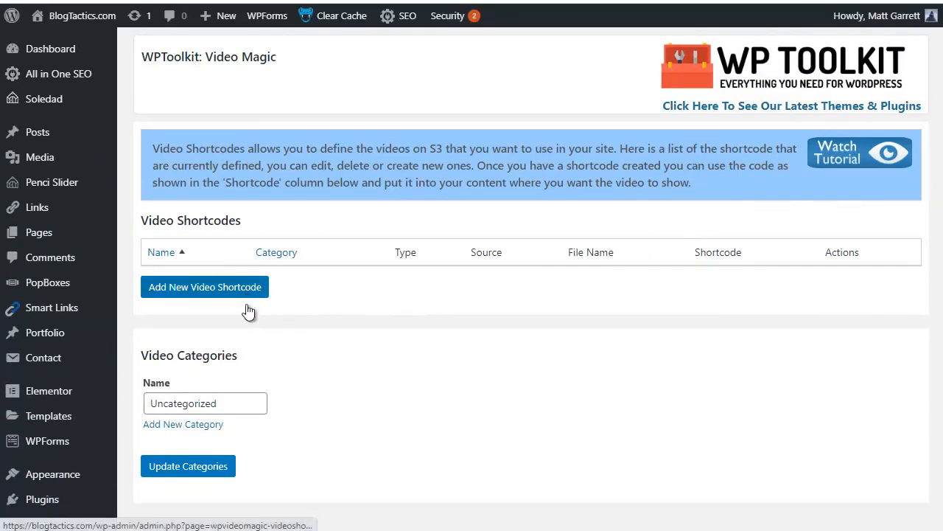
Step: Add the video categories Affiliate Marketing, List Building and Blogging, and save the category list
click(211, 434)
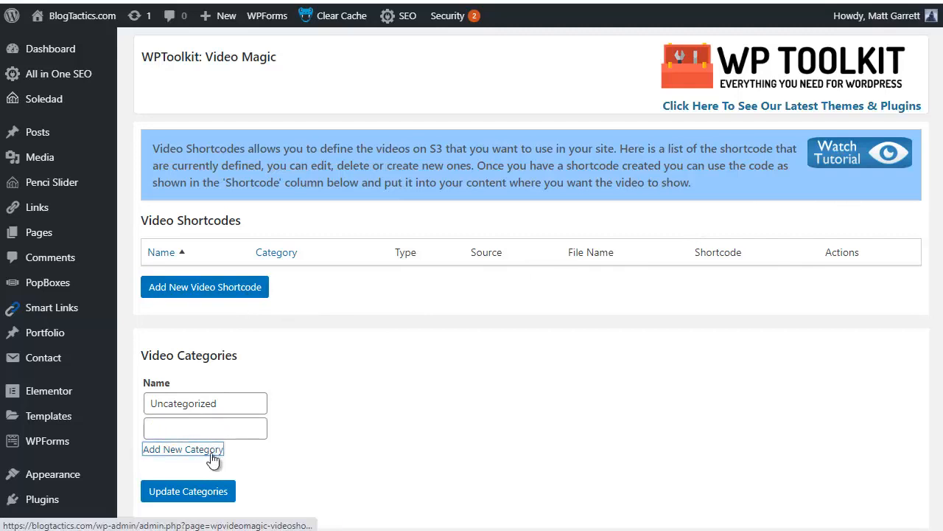
click(211, 454)
scroll(443, 372, down, 1)
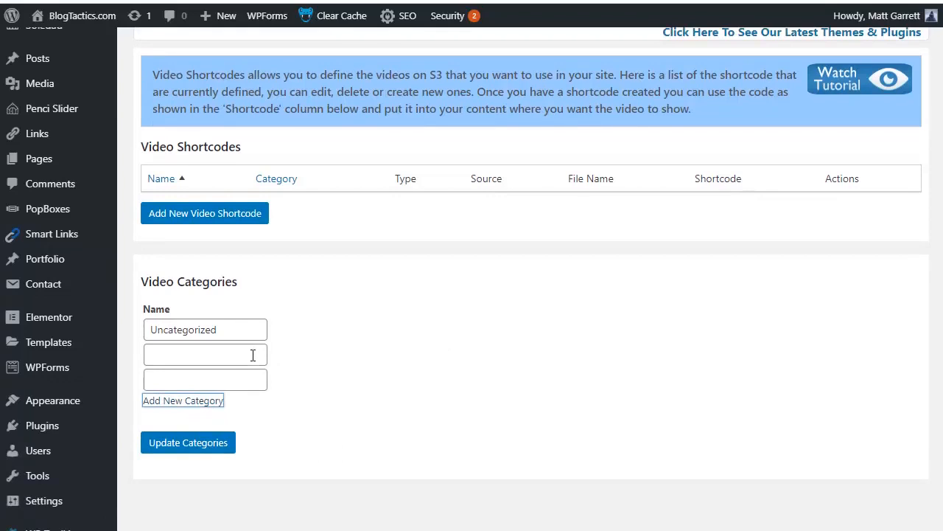
click(252, 355)
text(Affiliate Marketing)
click(230, 376)
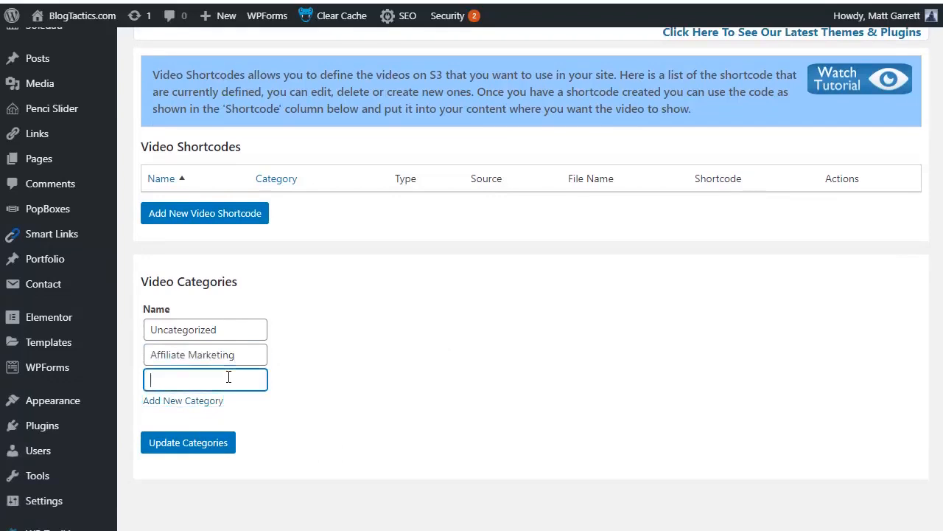
text(List Building)
click(190, 401)
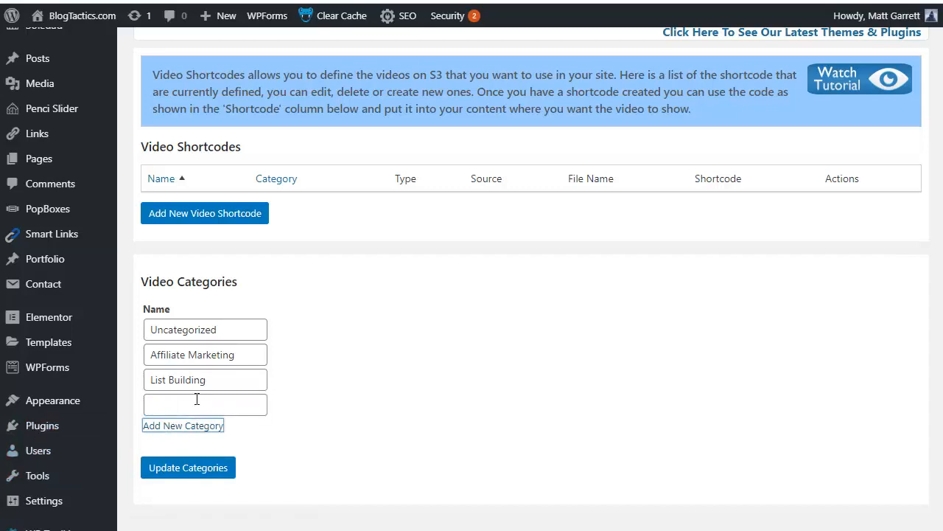
click(197, 400)
text(Blogging)
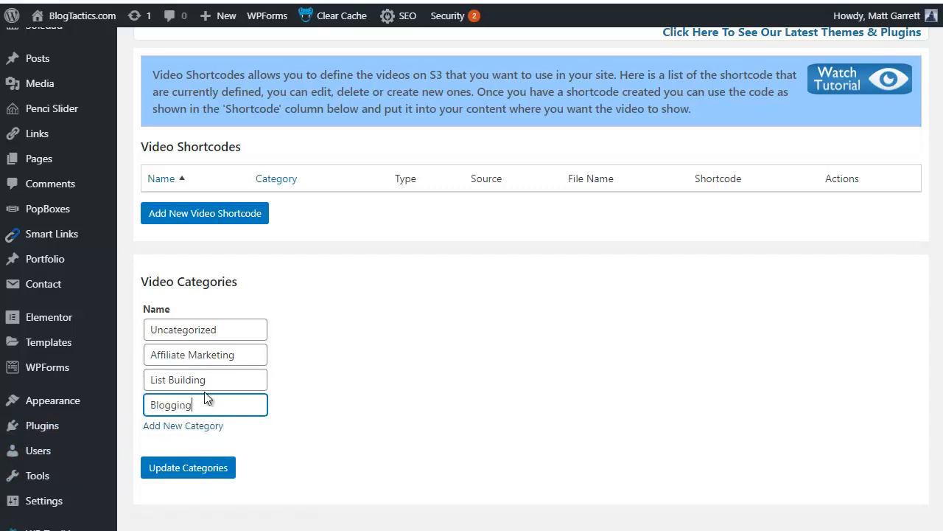
click(197, 473)
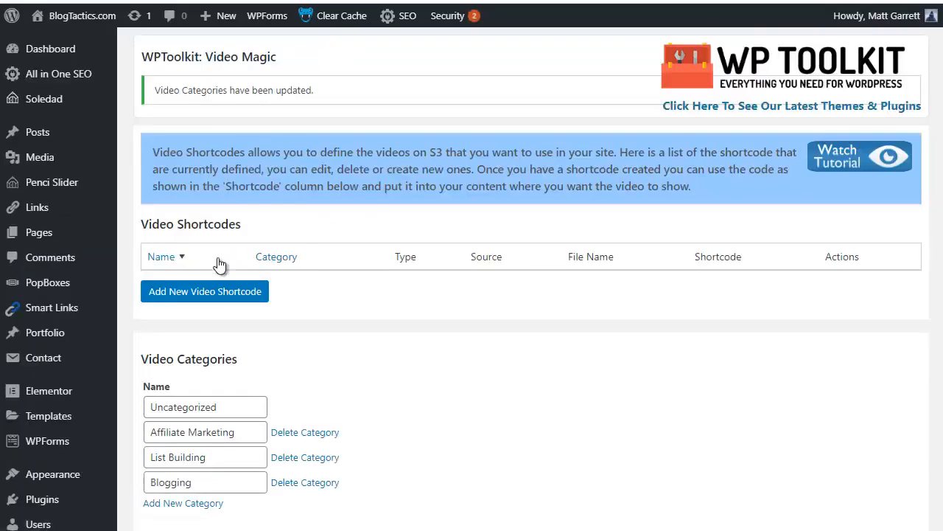
Step: Start a new video shortcode named "WarriorPlus Tutorial" and assign it to the Affiliate Marketing category
click(204, 291)
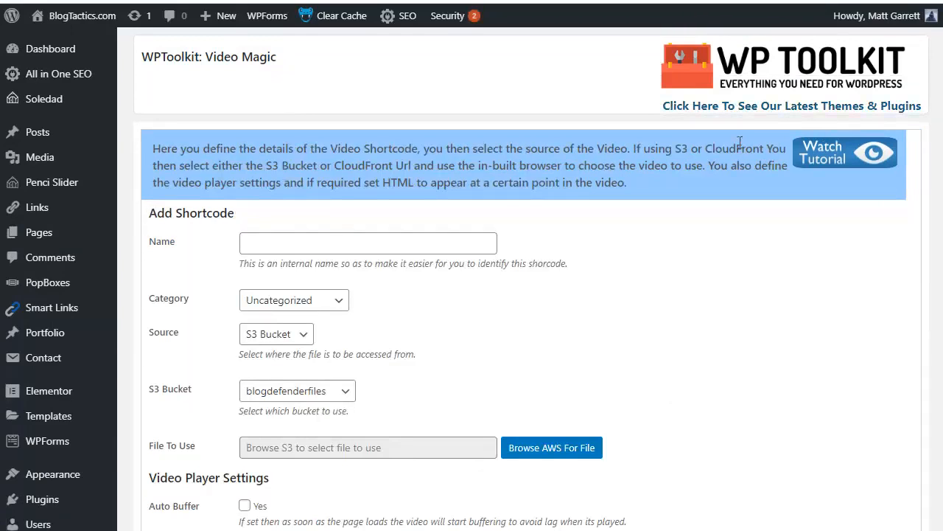
click(389, 240)
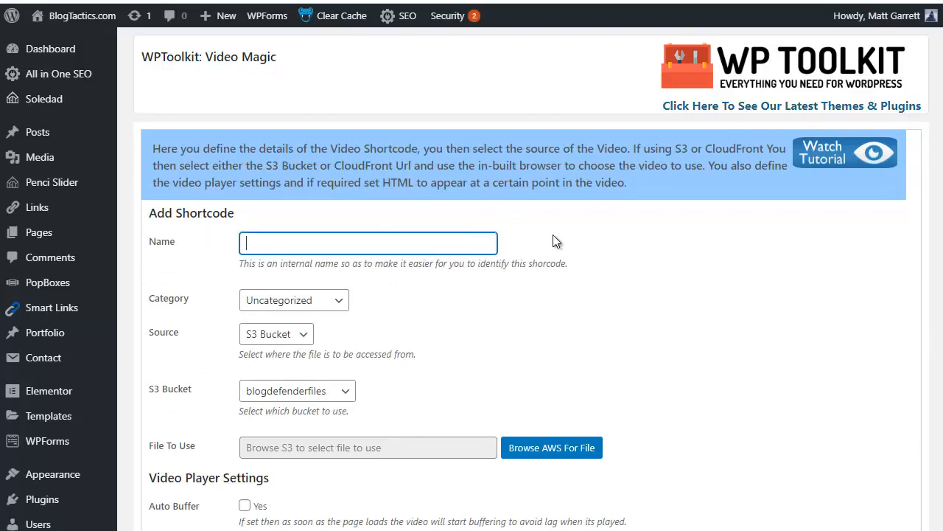
text(WarriorPlus Tutorial)
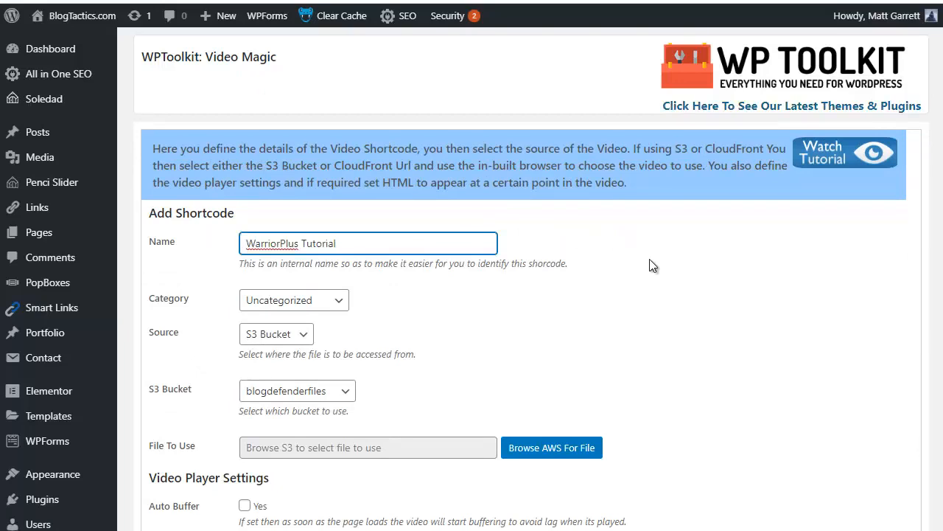
click(339, 302)
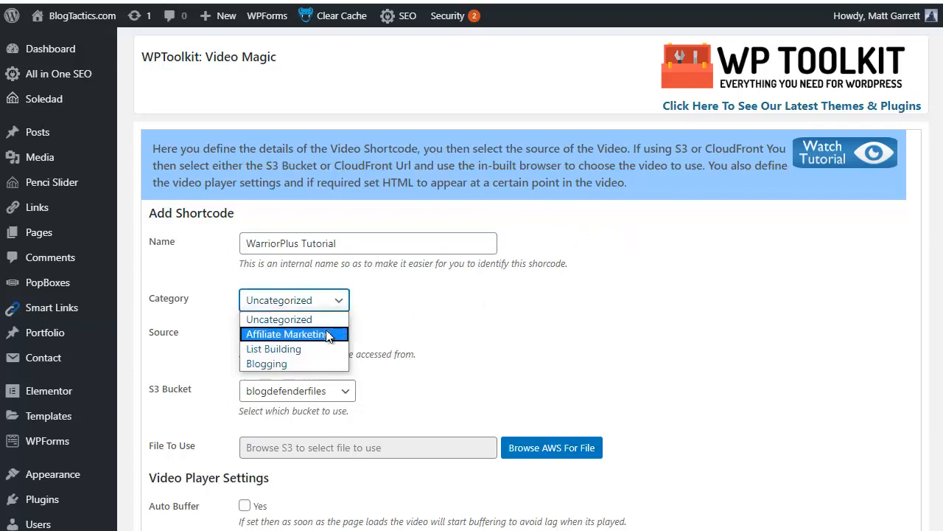
click(343, 334)
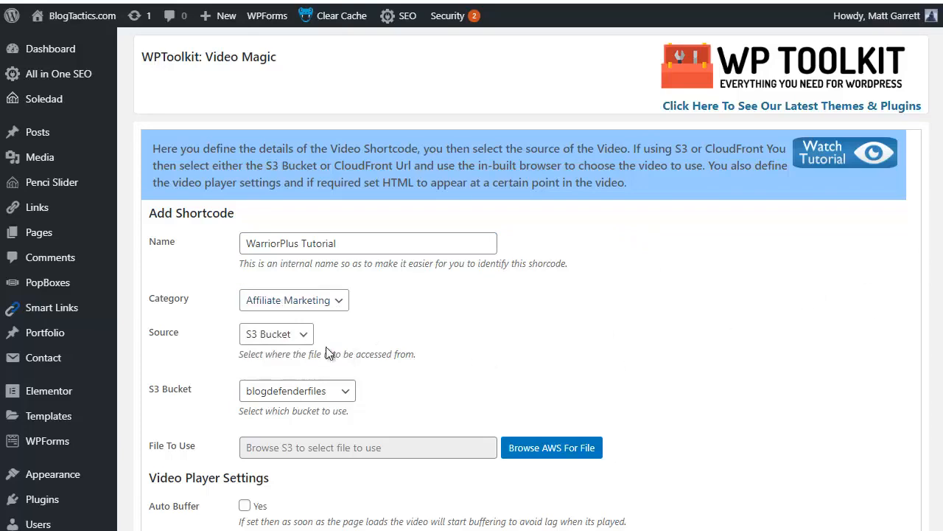
Step: Use S3 Bucket as the video source and choose warriorplusforbeginners.mp4 from the warriorplustutorials bucket
click(303, 336)
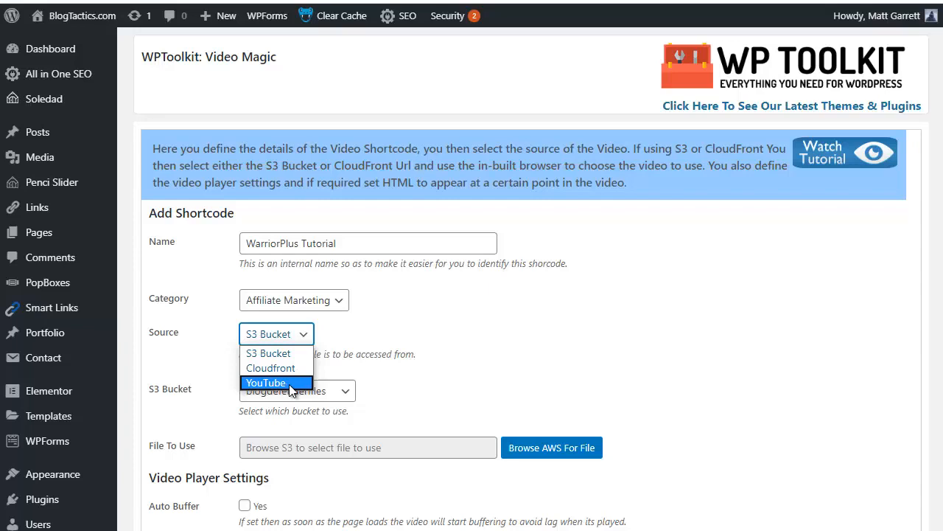
click(278, 357)
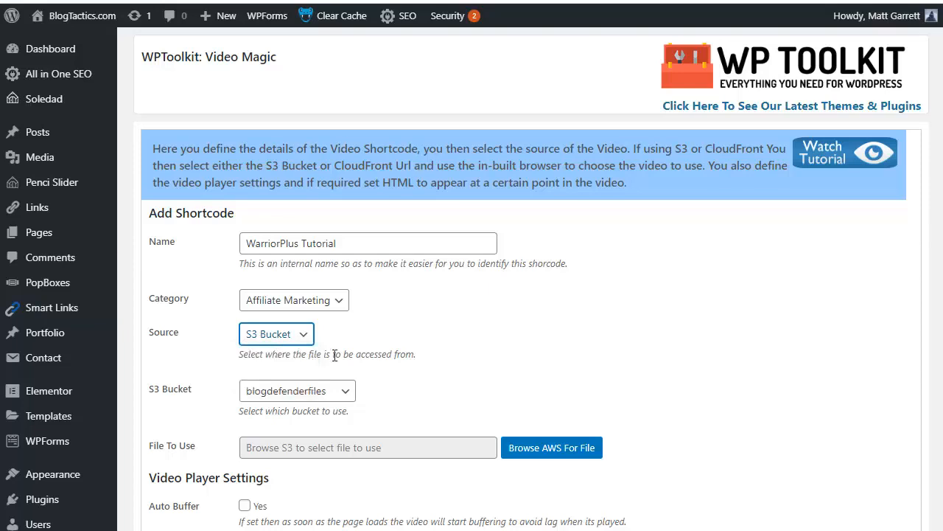
click(346, 392)
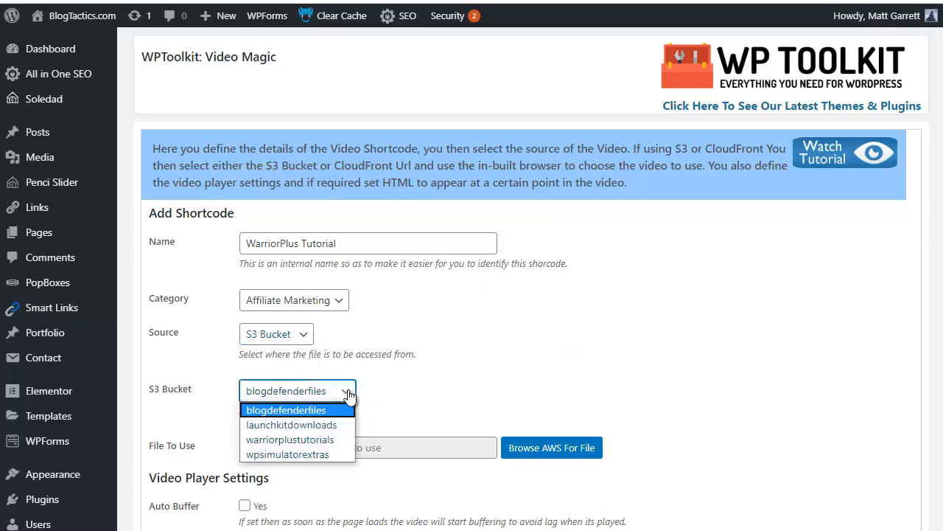
click(331, 439)
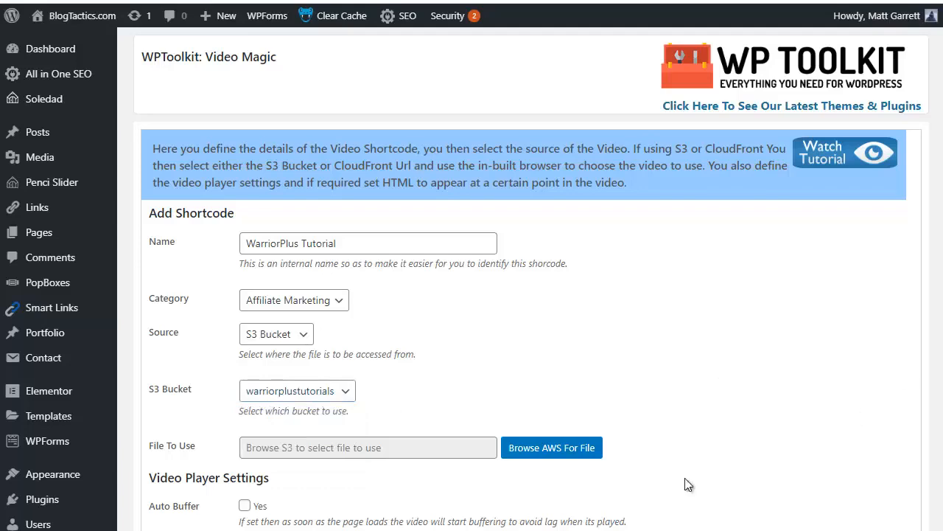
click(559, 451)
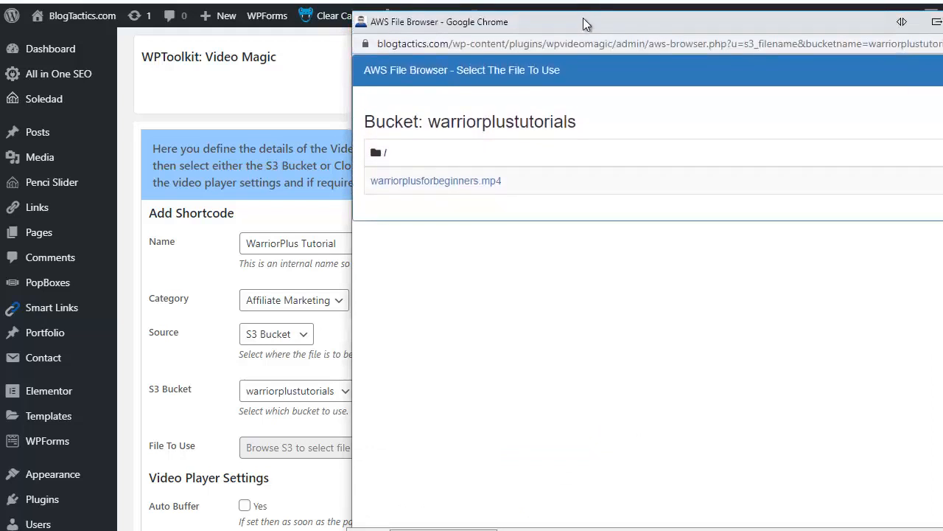
drag(559, 28, 474, 31)
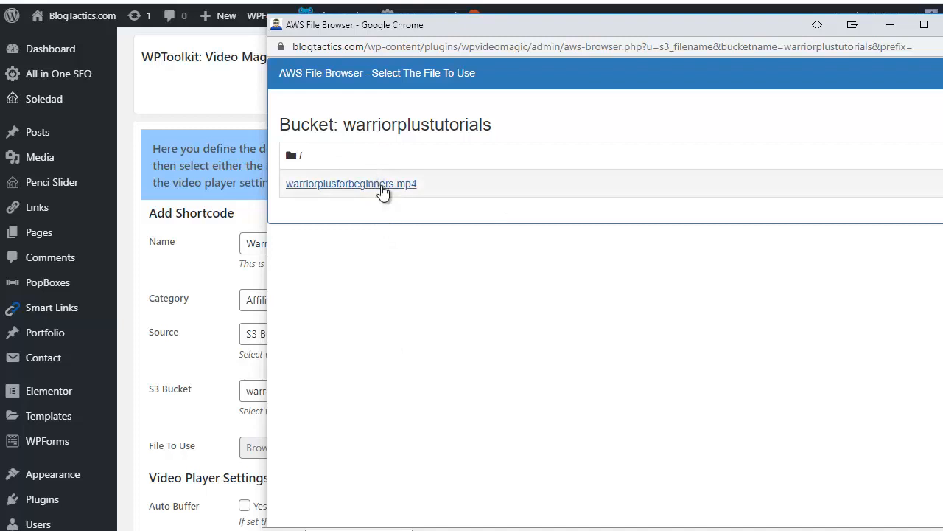
click(381, 187)
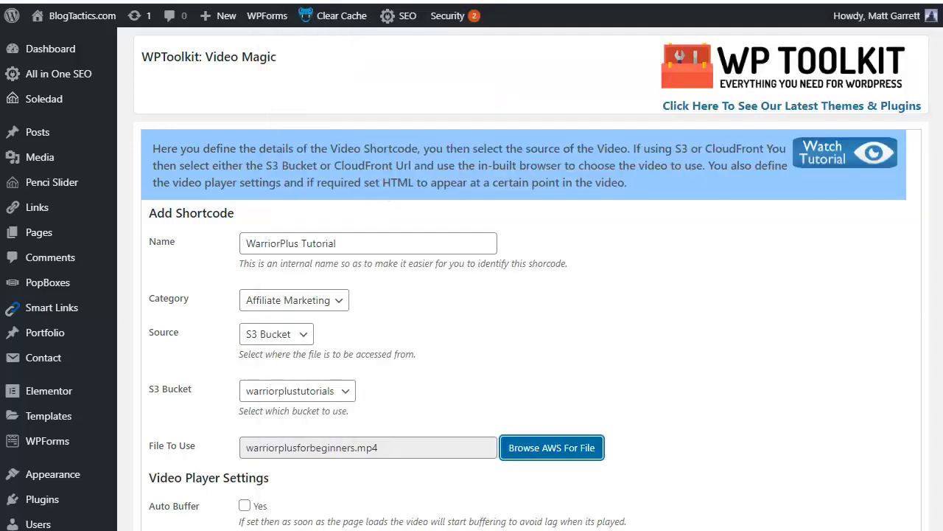
click(670, 150)
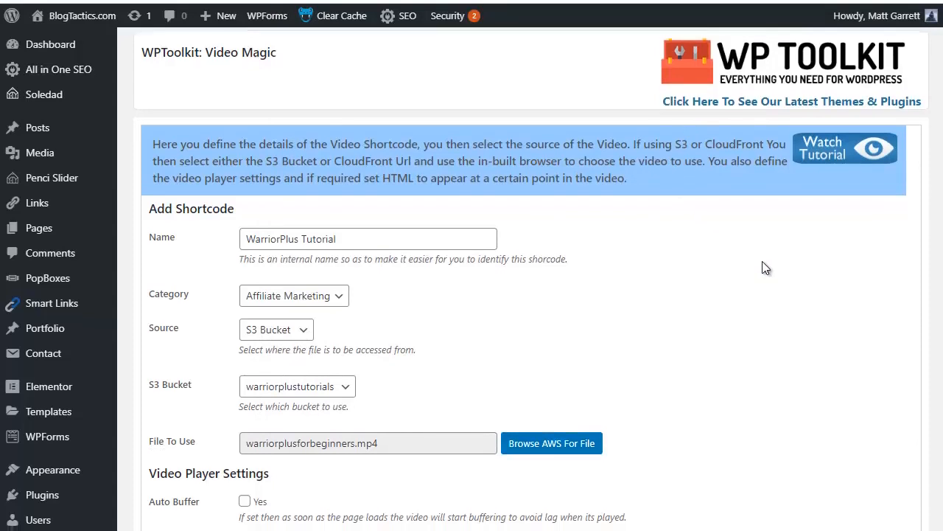
Step: Enable auto buffering, auto play and visible player controls for the video
scroll(763, 263, down, 4)
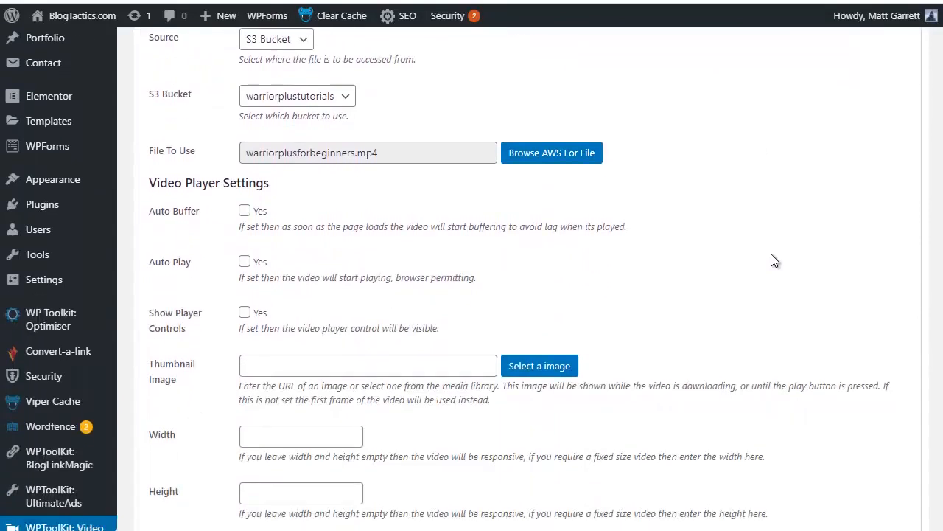
scroll(771, 258, down, 1)
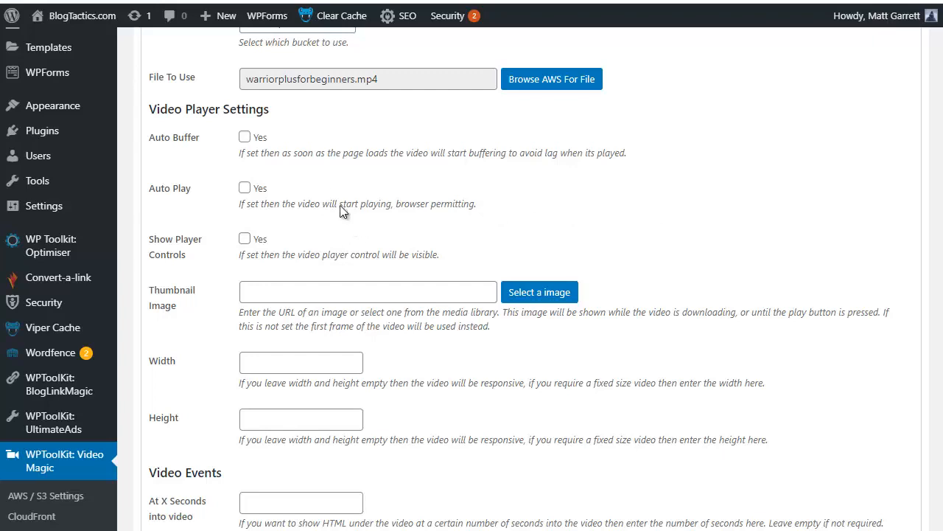
click(247, 140)
click(246, 190)
click(246, 241)
click(246, 241)
Step: Add a video event that shows the pasted HTML link "Please Subscribe To My YouTube Channel" 4 seconds into the video
scroll(472, 280, down, 1)
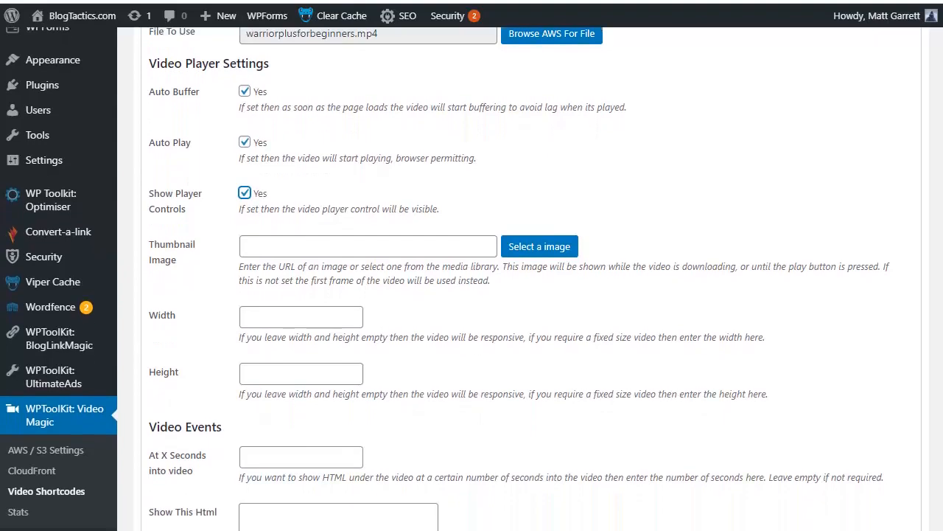
scroll(472, 280, down, 1)
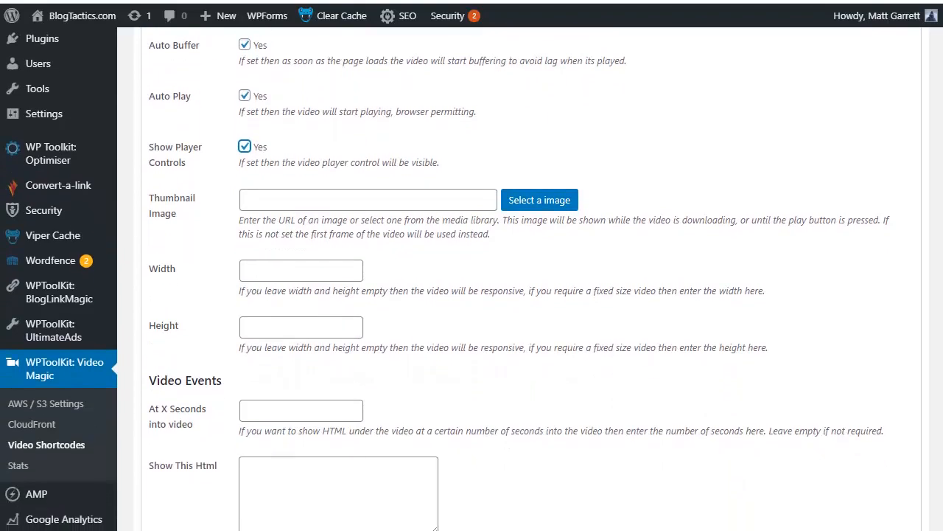
scroll(471, 281, down, 1)
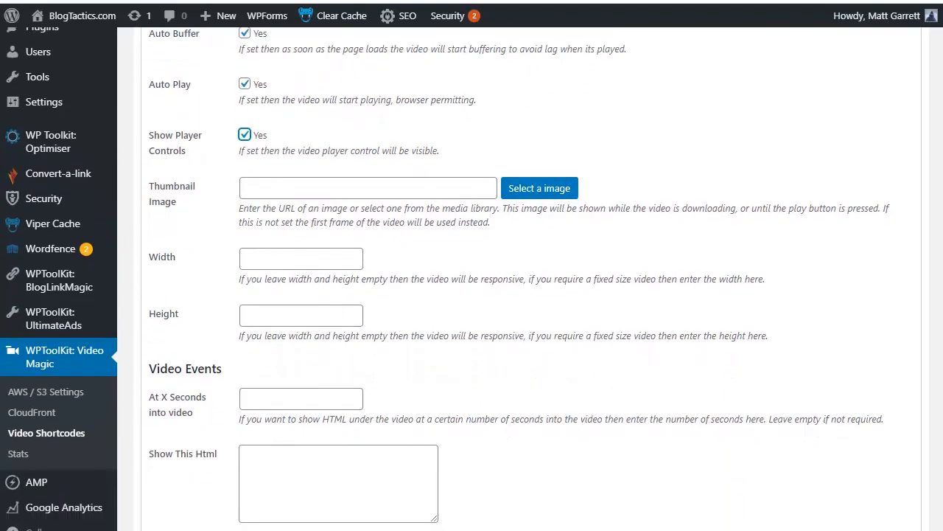
scroll(472, 280, down, 2)
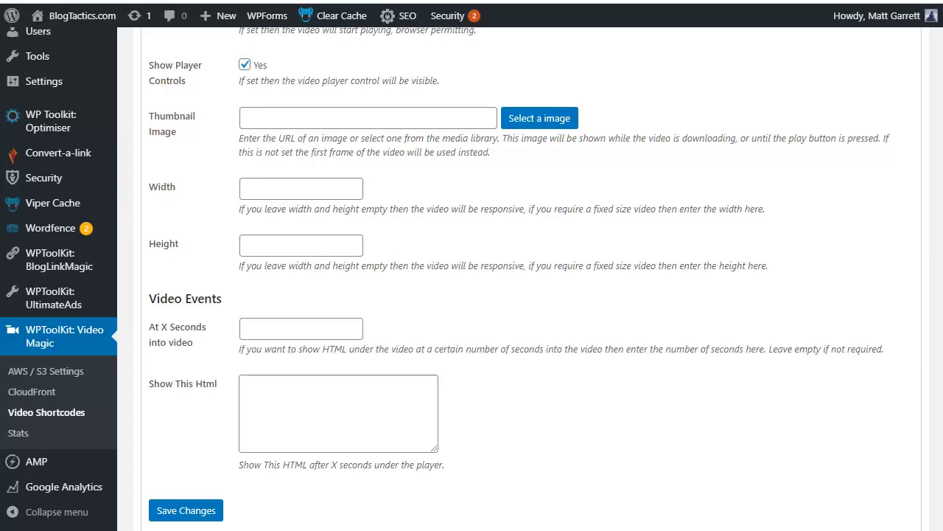
click(264, 391)
key(ctrl+v)
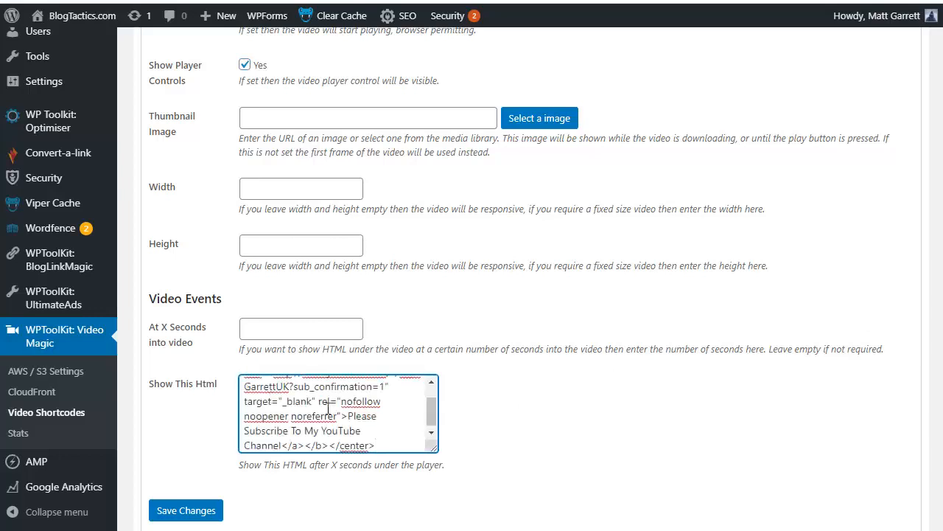
click(267, 329)
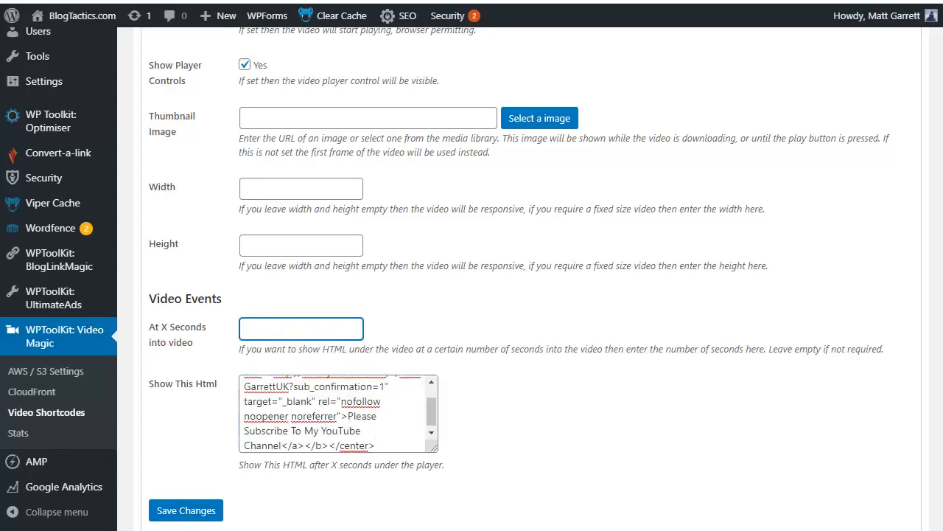
click(769, 162)
click(309, 334)
text(4)
drag(291, 387, 392, 415)
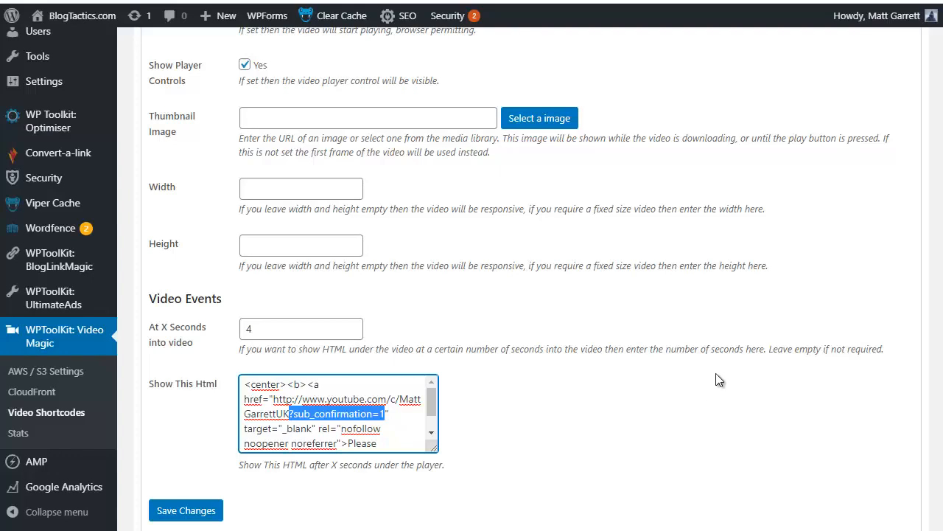
Step: Set the player width to 560 and height to 315, and save the video shortcode
scroll(741, 374, down, 1)
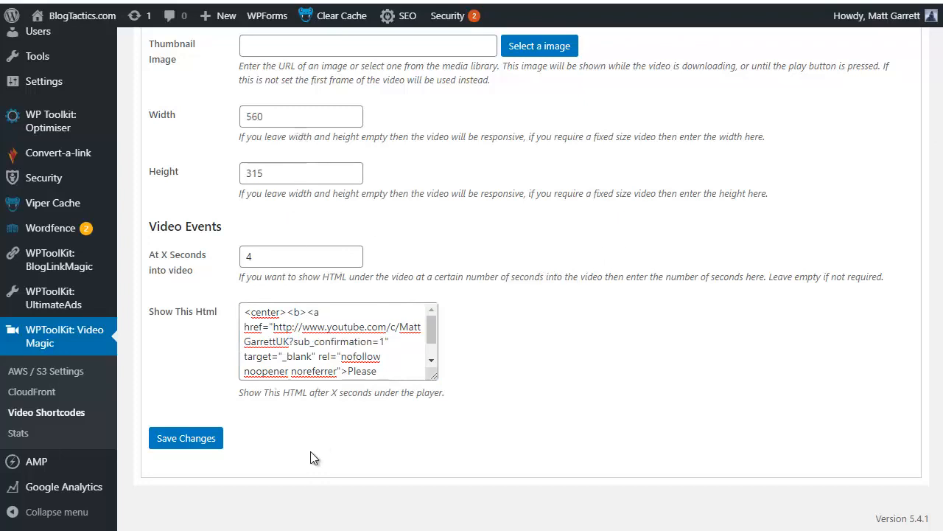
click(181, 440)
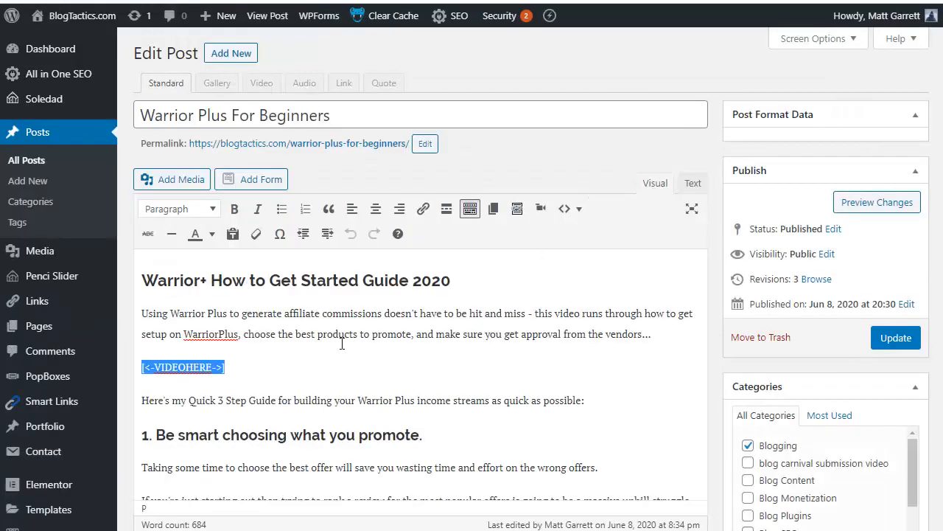
Step: Replace the [<-VIDEOHERE->] placeholder in the "Warrior Plus For Beginners" post with the WarriorPlus Tutorial shortcode and update the post
click(235, 367)
drag(227, 367, 141, 367)
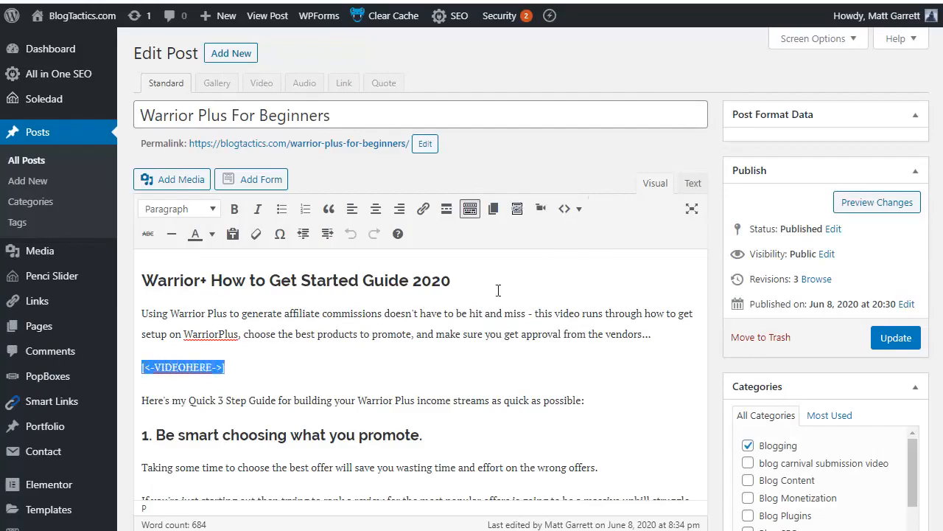
click(540, 209)
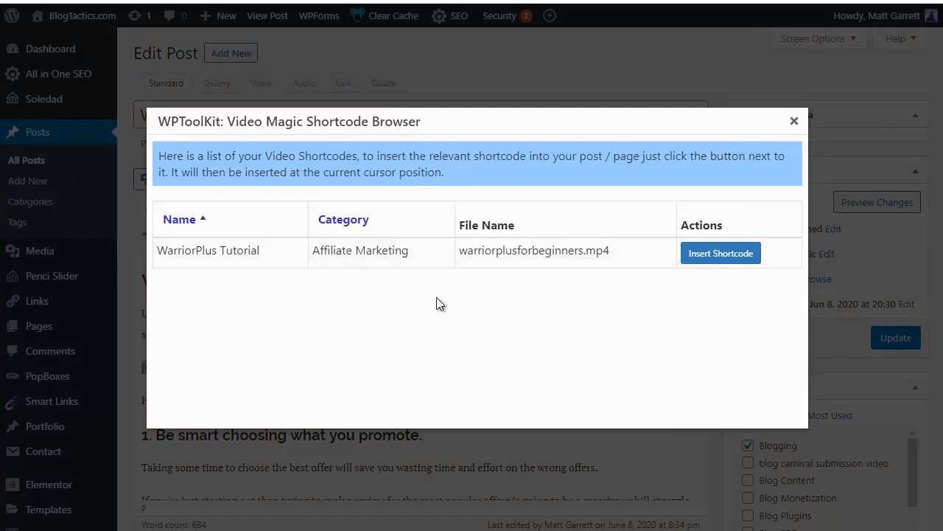
click(713, 258)
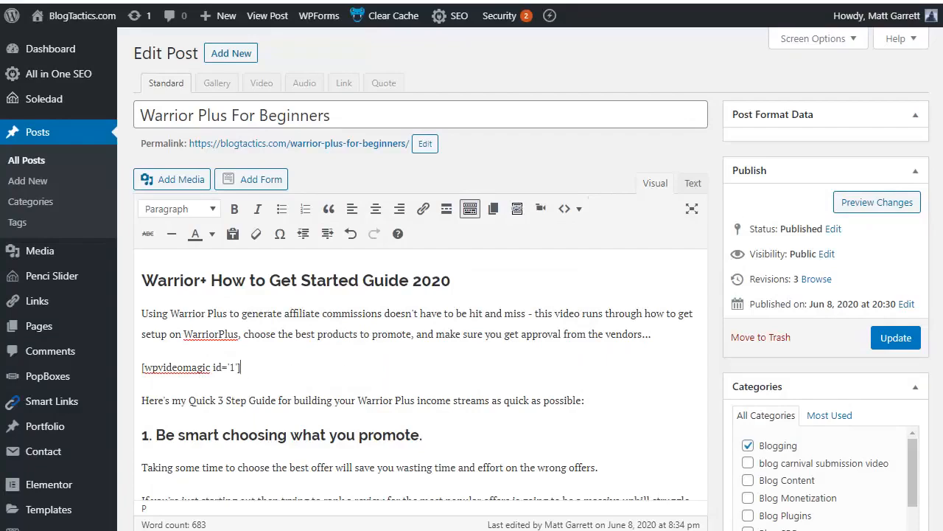
click(895, 344)
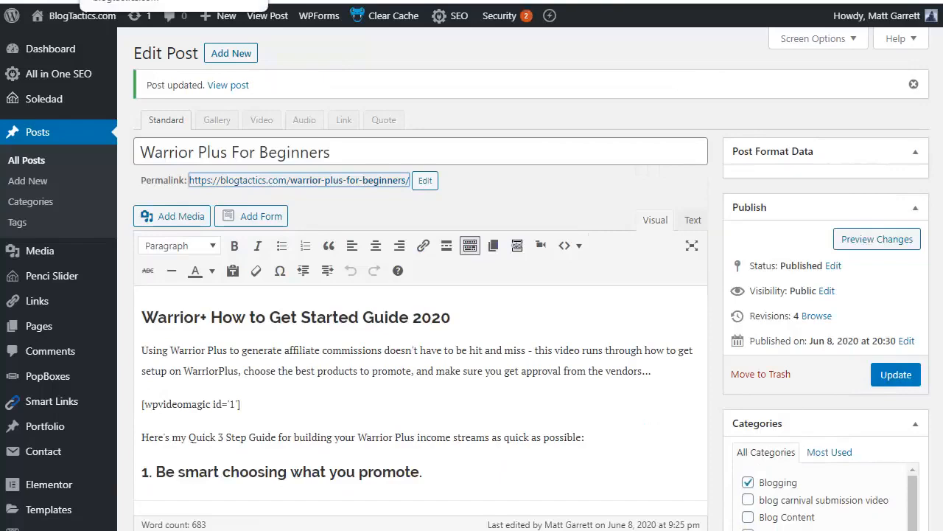
Step: View the published post and check the embedded video's playback, player controls and timed subscribe link
click(140, 0)
scroll(144, 345, down, 3)
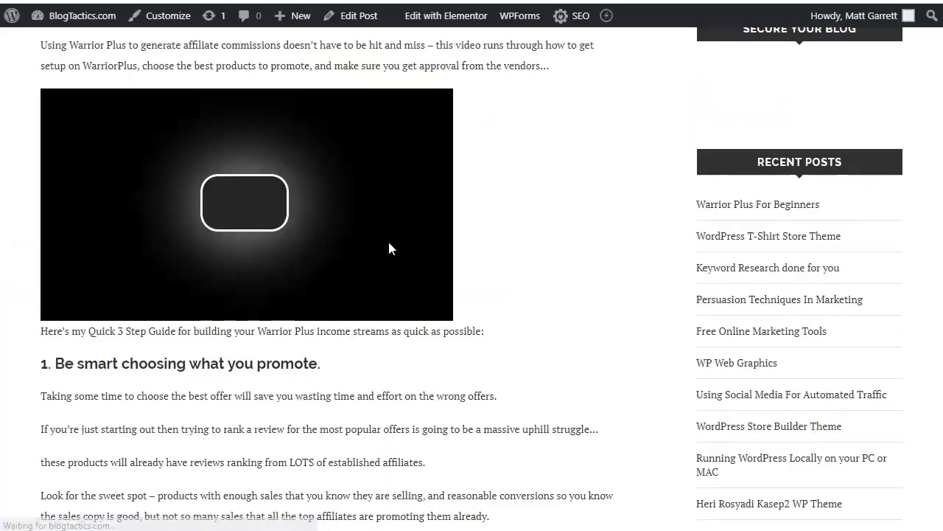
click(392, 247)
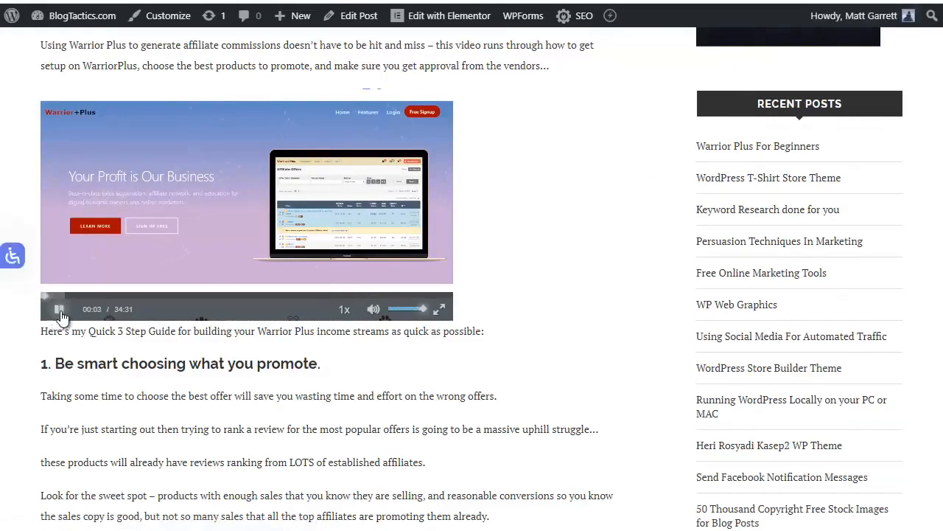
mouse_move(351, 319)
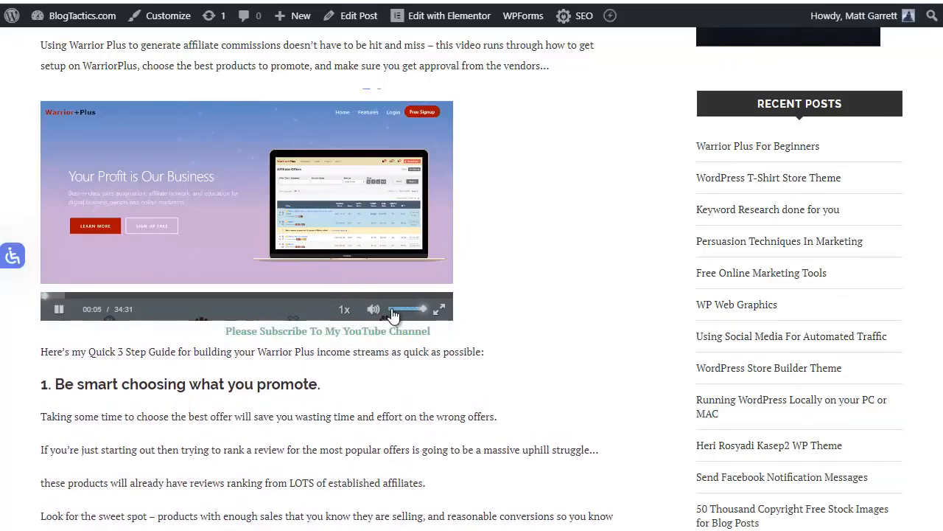
click(381, 309)
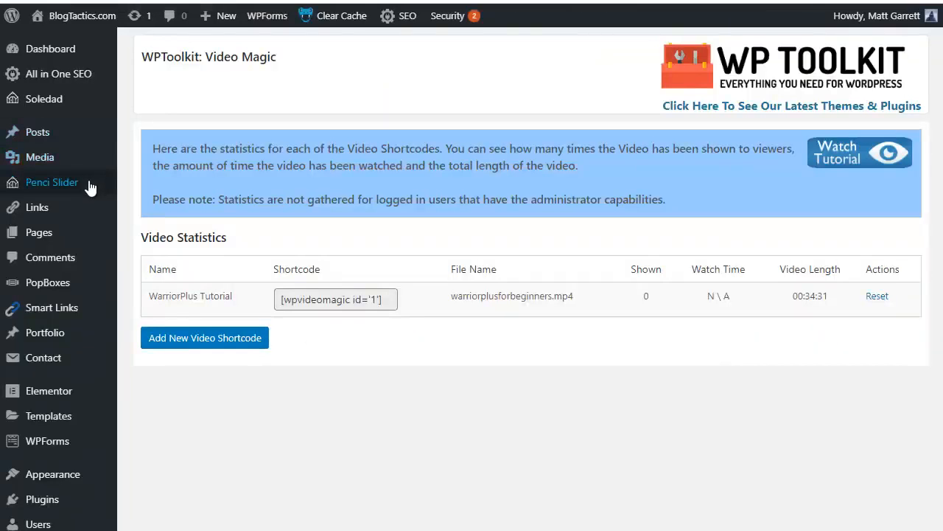
scroll(221, 391, down, 7)
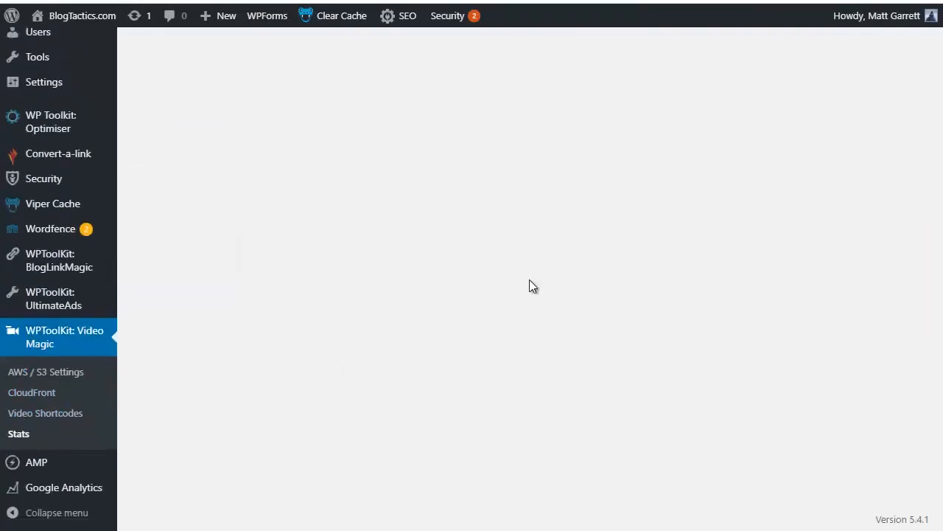
scroll(529, 280, up, 7)
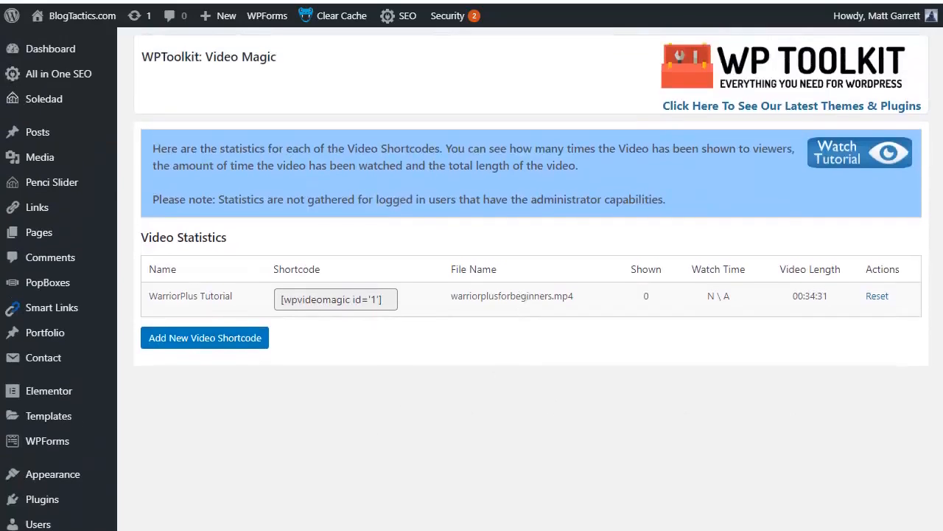